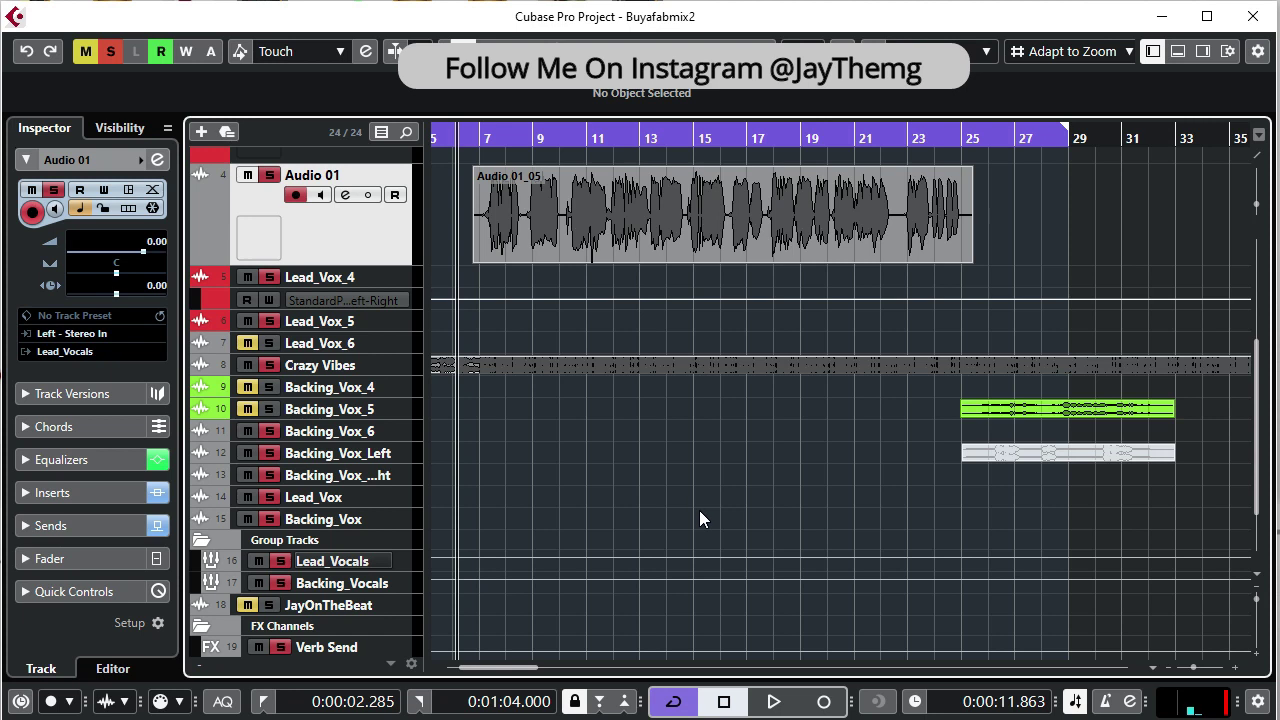
Step: Play the vocal briefly, then place the playhead at bar 10 and audition from there
key(space)
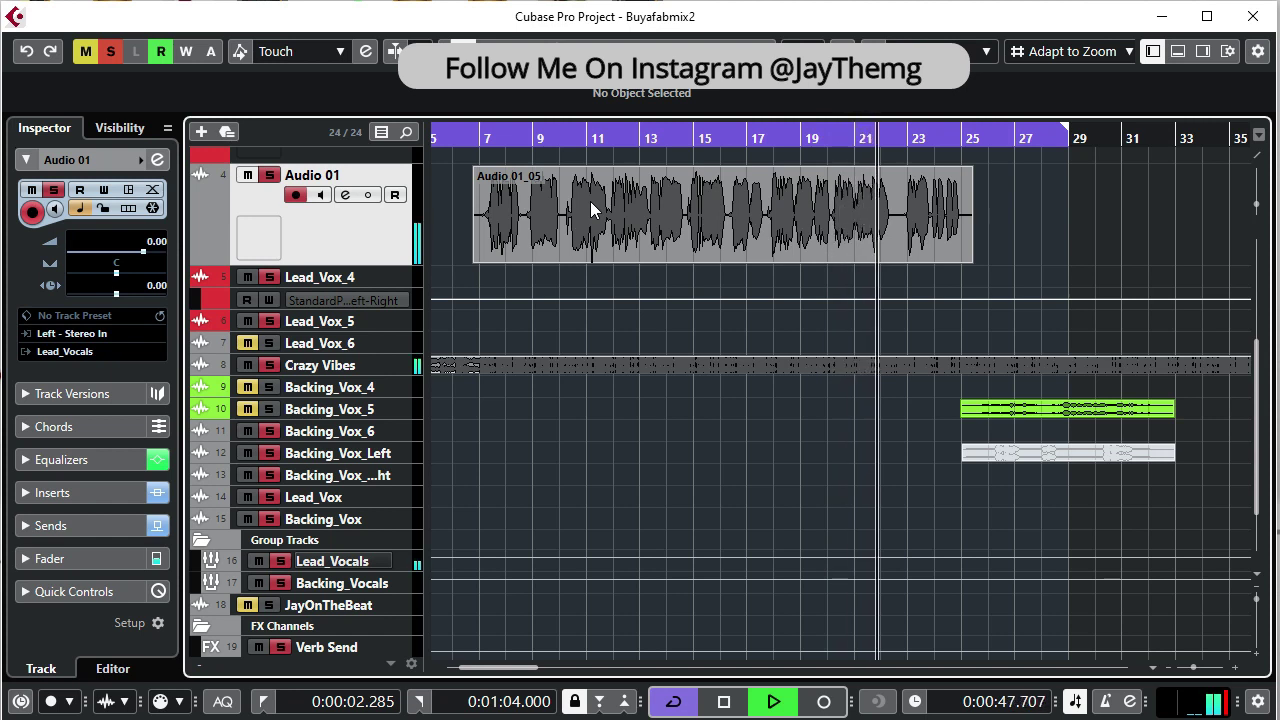
key(space)
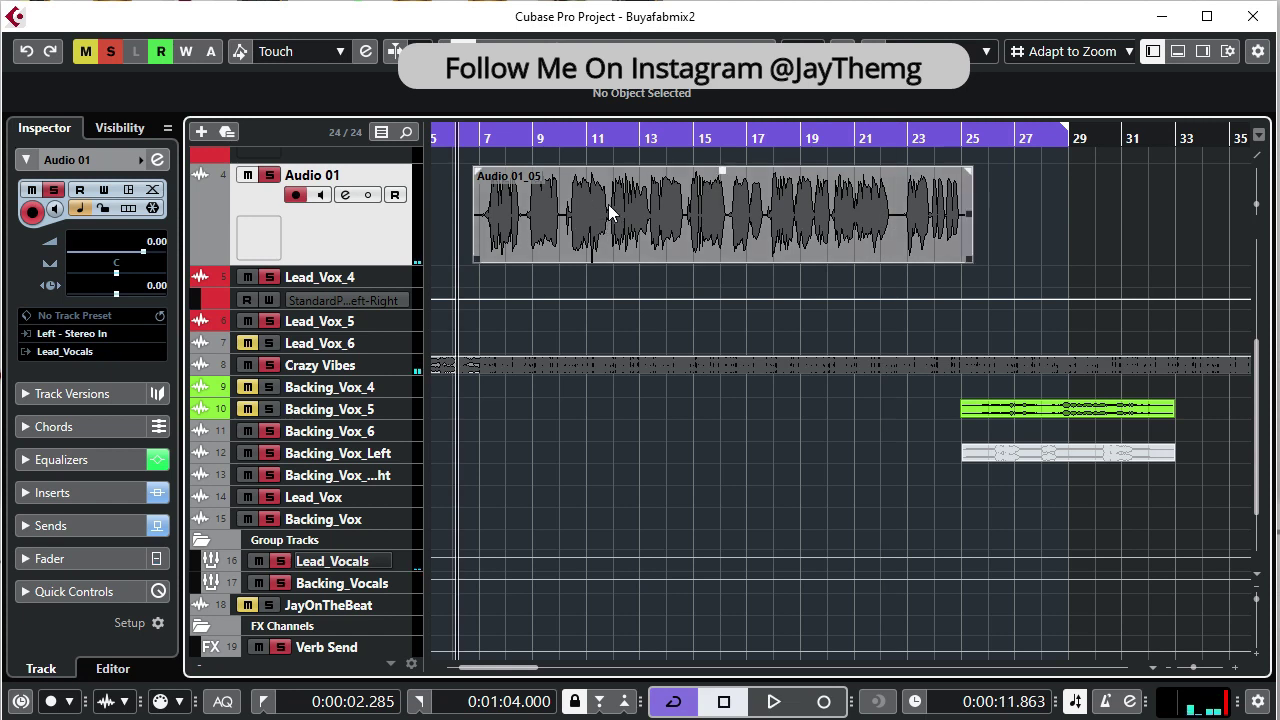
click(567, 139)
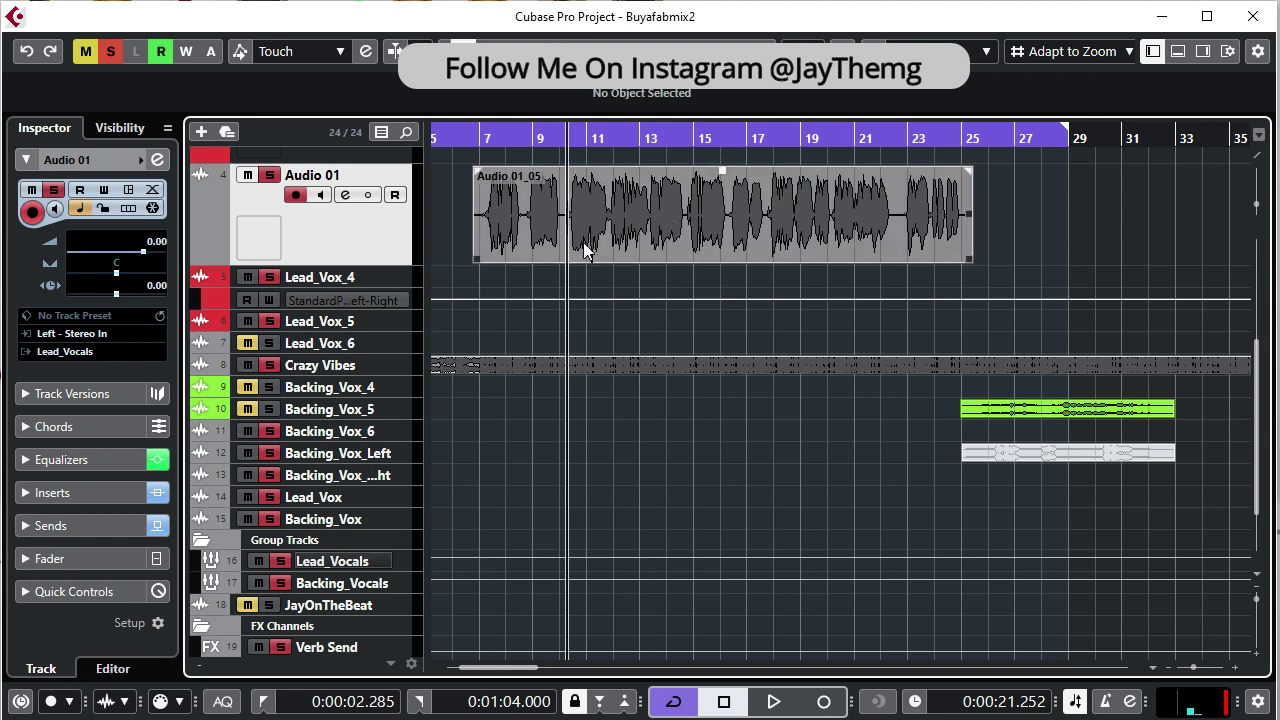
key(space)
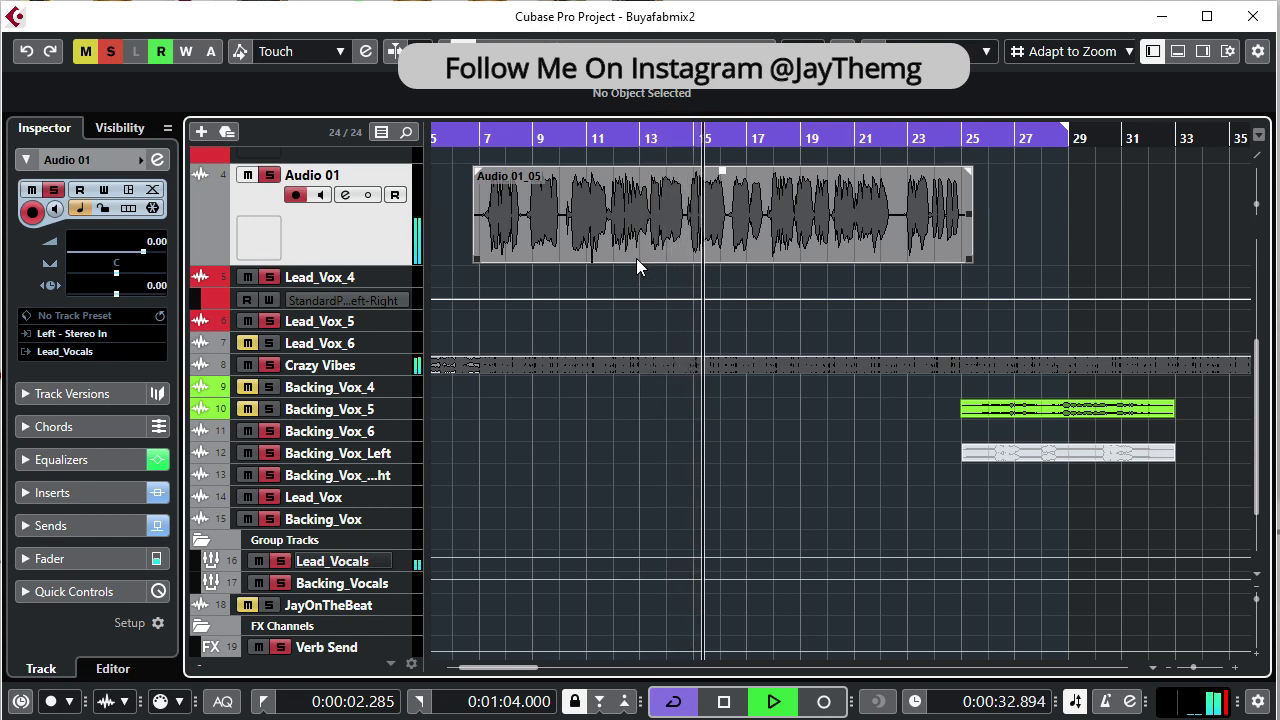
key(space)
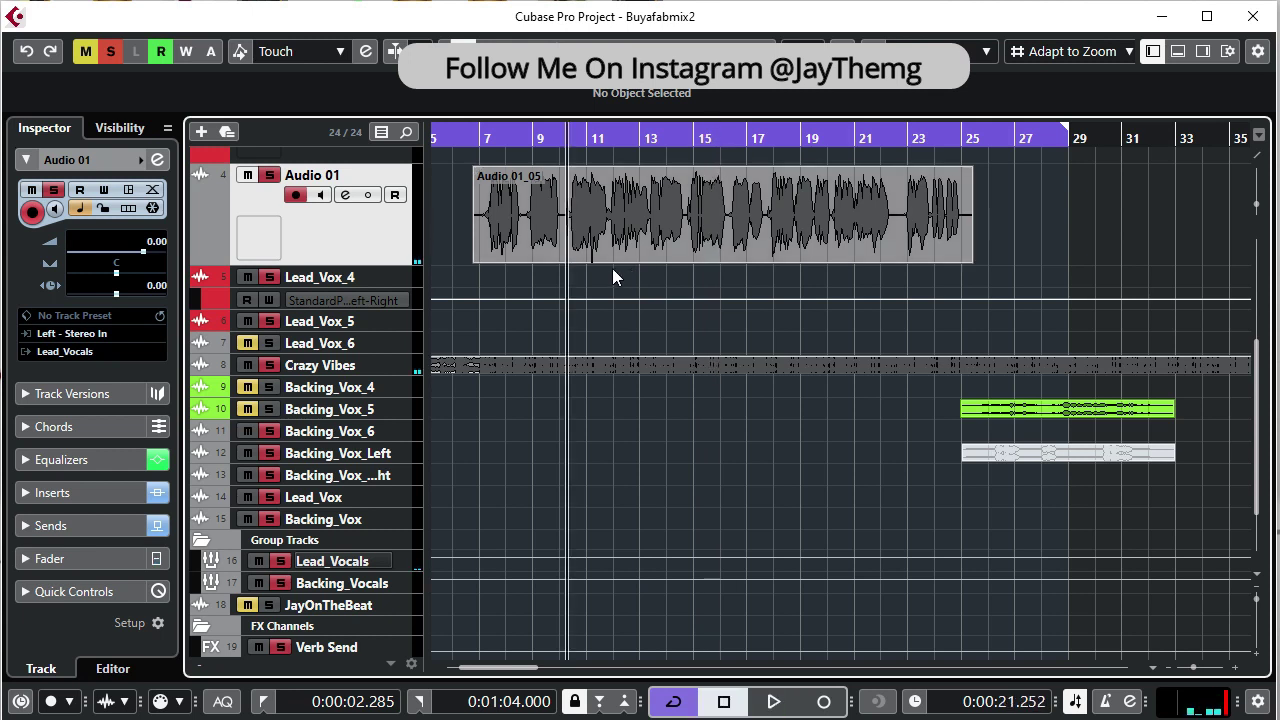
mouse_move(613, 264)
Step: Load a DeEsser into the third insert slot of the Audio 01 channel settings
click(345, 200)
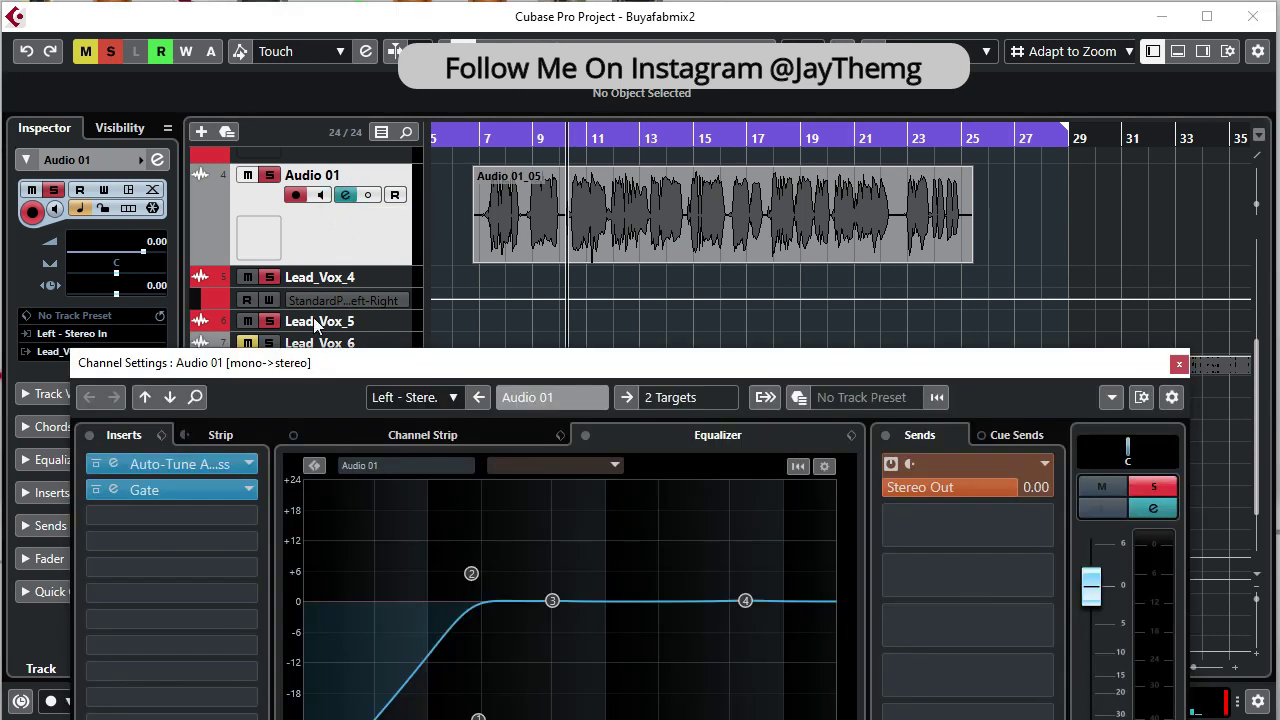
click(248, 515)
click(170, 699)
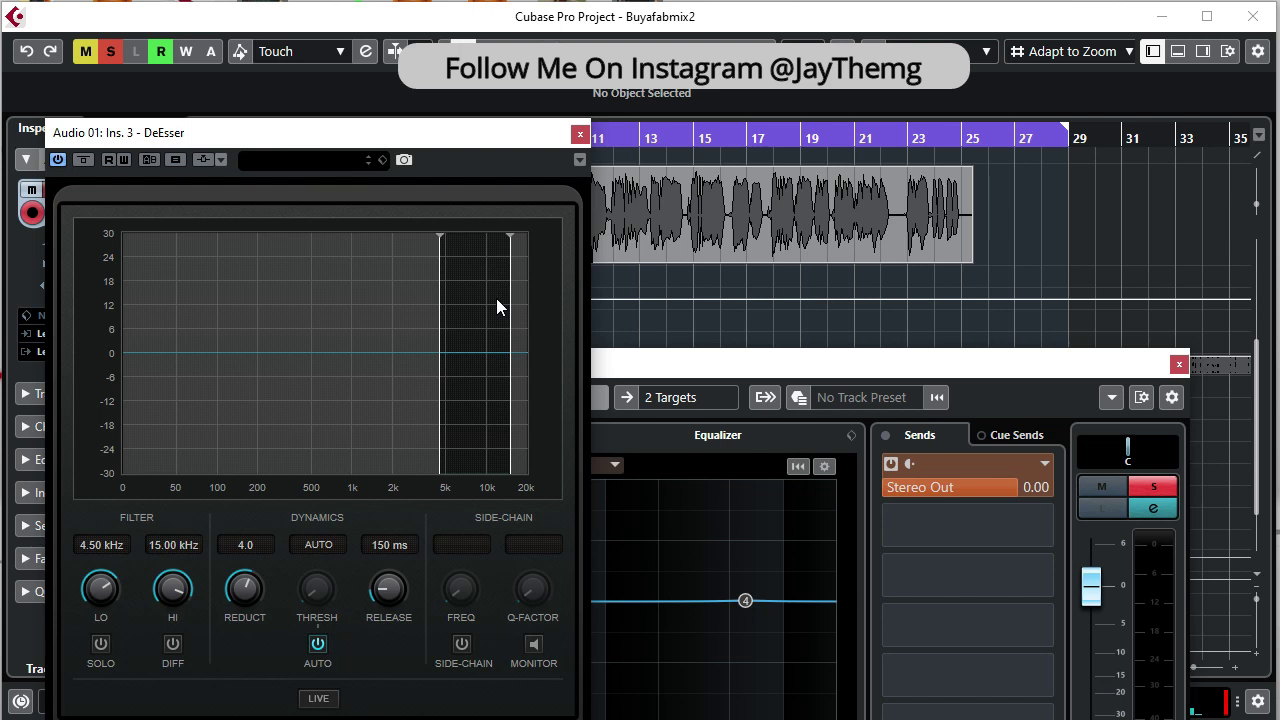
click(56, 159)
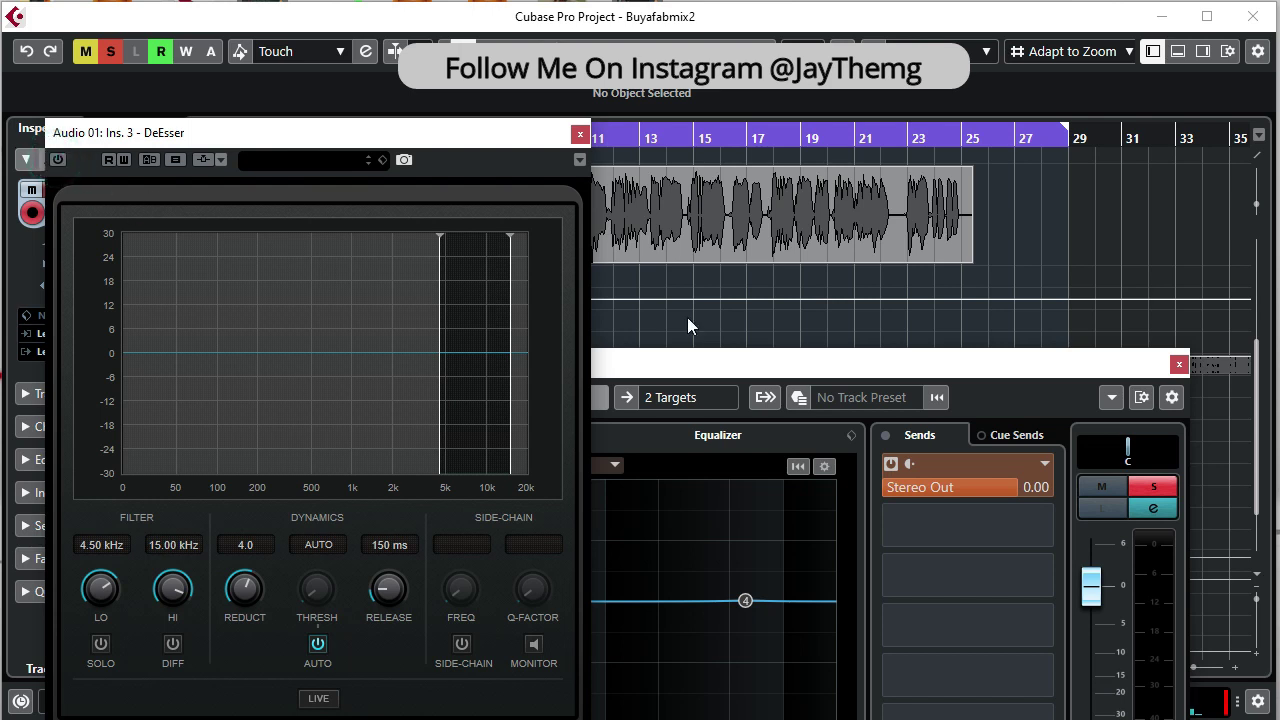
click(737, 363)
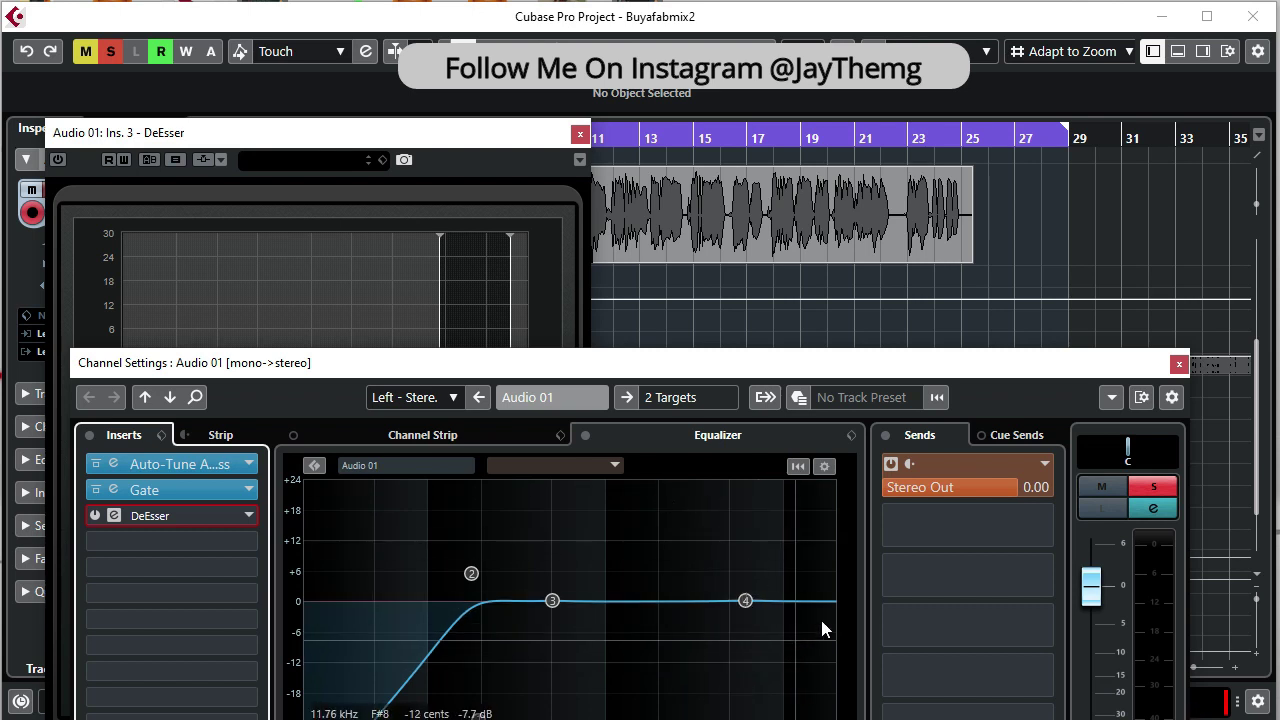
Step: Start playback so the vocal's spectrum appears in the Channel Settings equalizer
key(space)
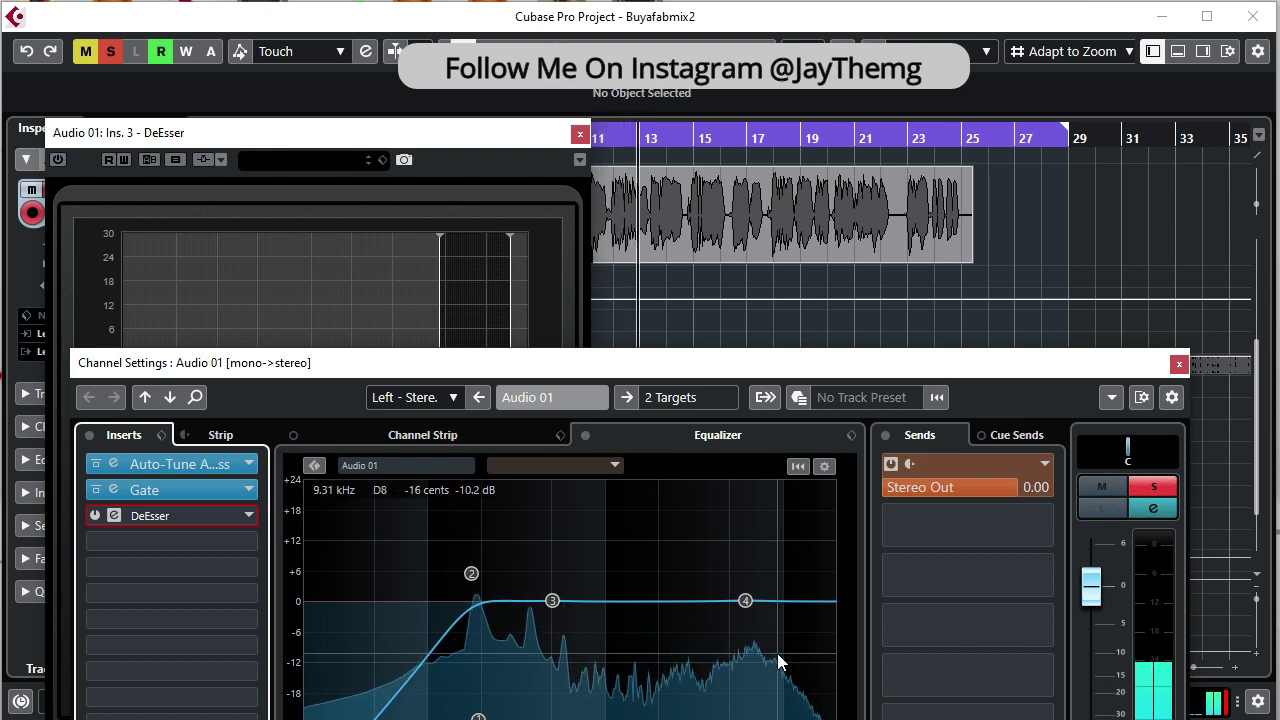
Step: Reposition the DeEsser window and raise its LO filter from 4.50 kHz to 5.08 kHz
drag(437, 138, 590, 197)
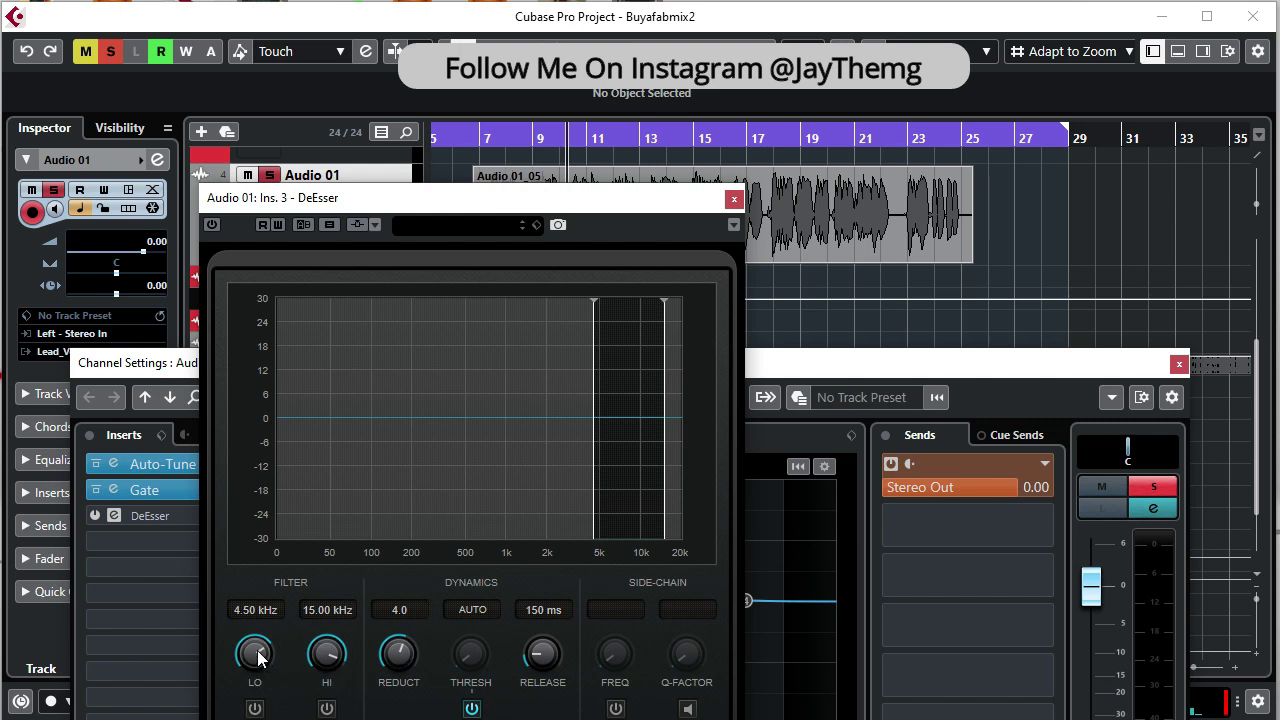
drag(258, 655, 265, 657)
scroll(265, 657, up, 2)
scroll(267, 661, up, 3)
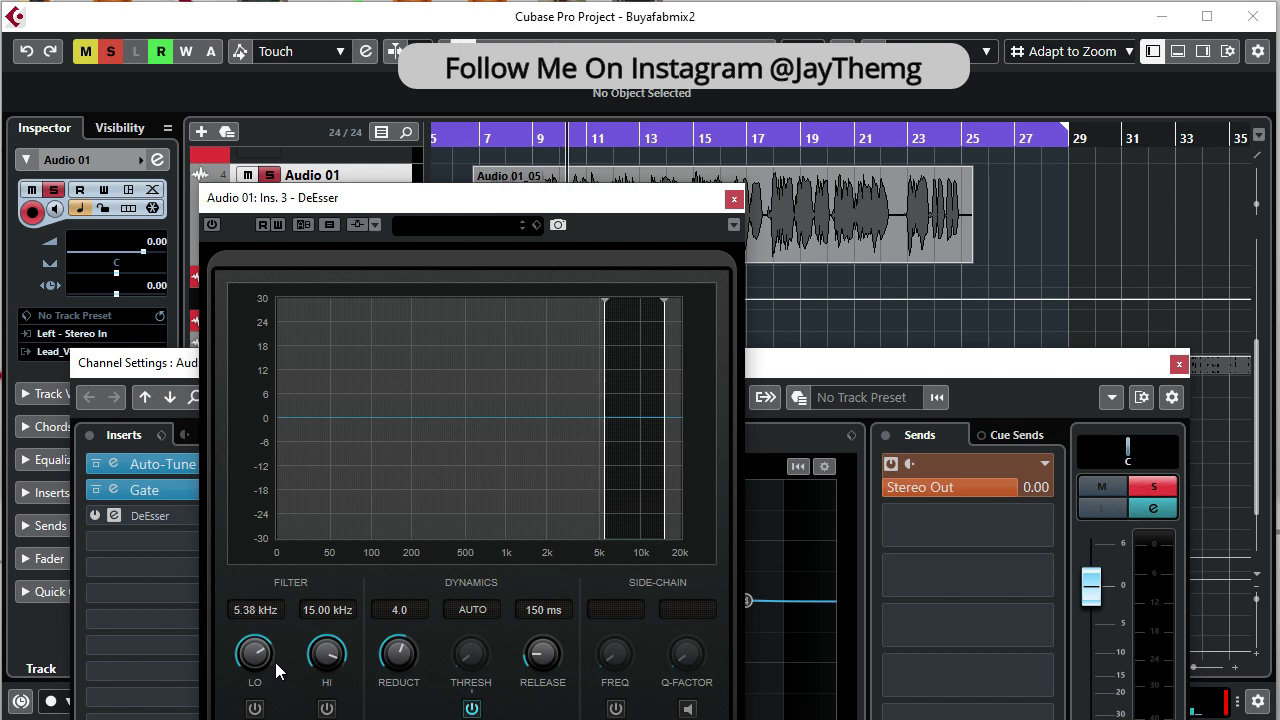
scroll(275, 662, down, 6)
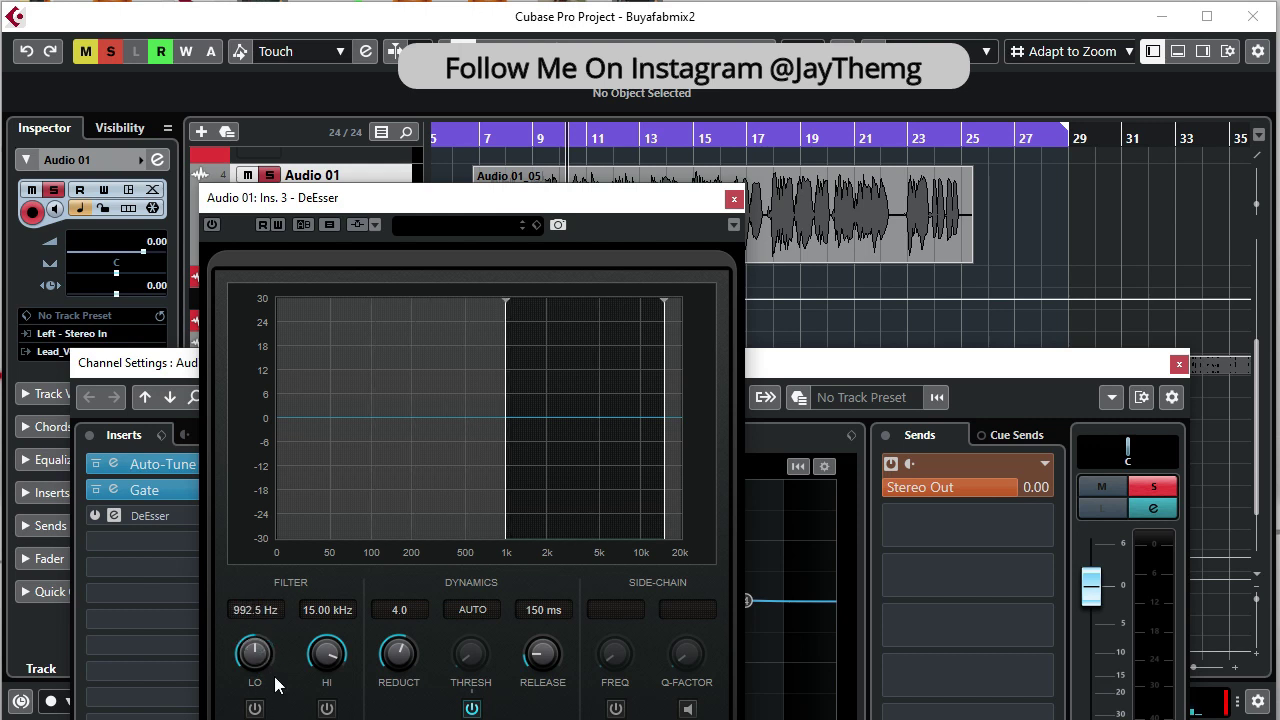
scroll(279, 676, up, 2)
scroll(279, 677, up, 2)
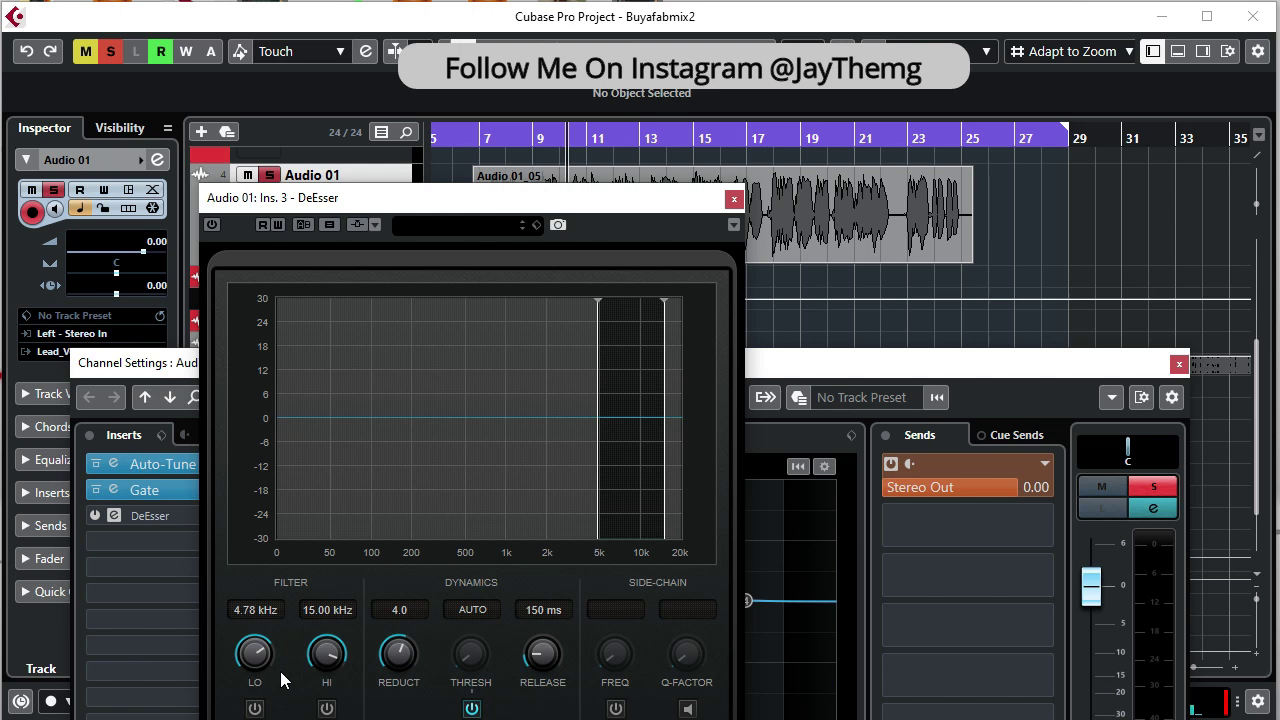
scroll(280, 671, up, 1)
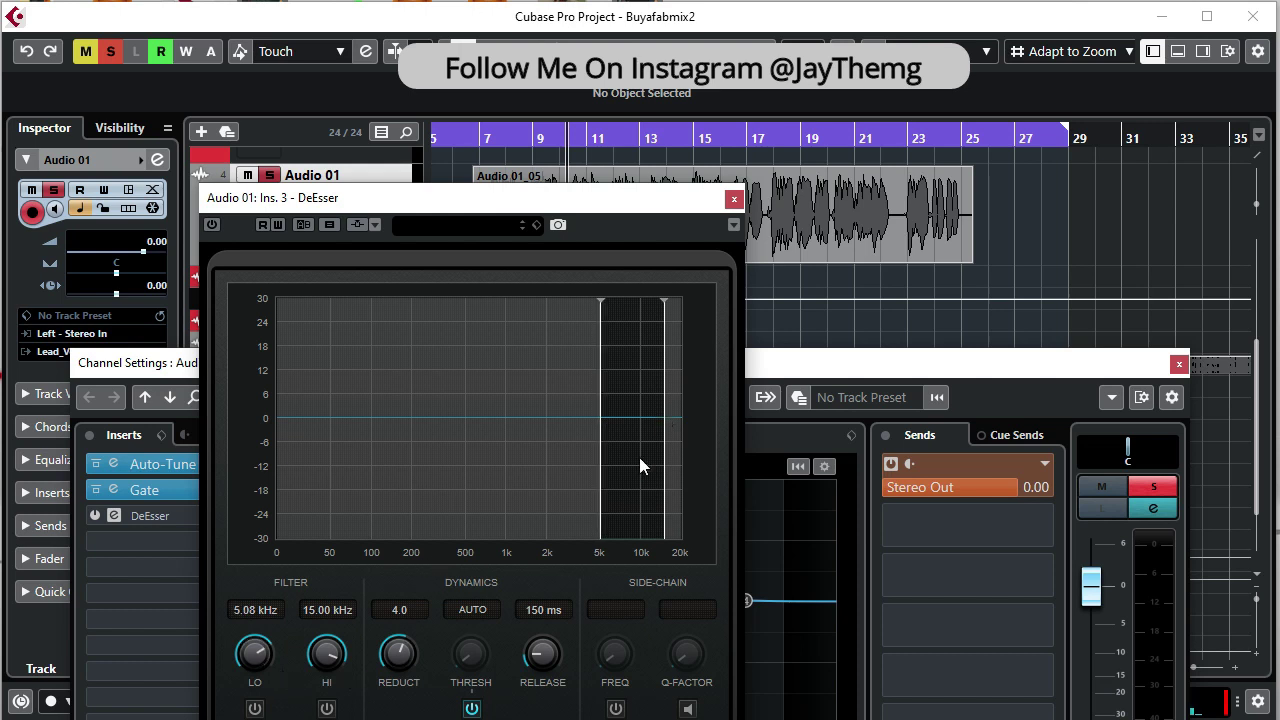
Step: Raise the high filter to 16.44 kHz, power on the DeEsser and briefly play the vocal
scroll(331, 668, up, 3)
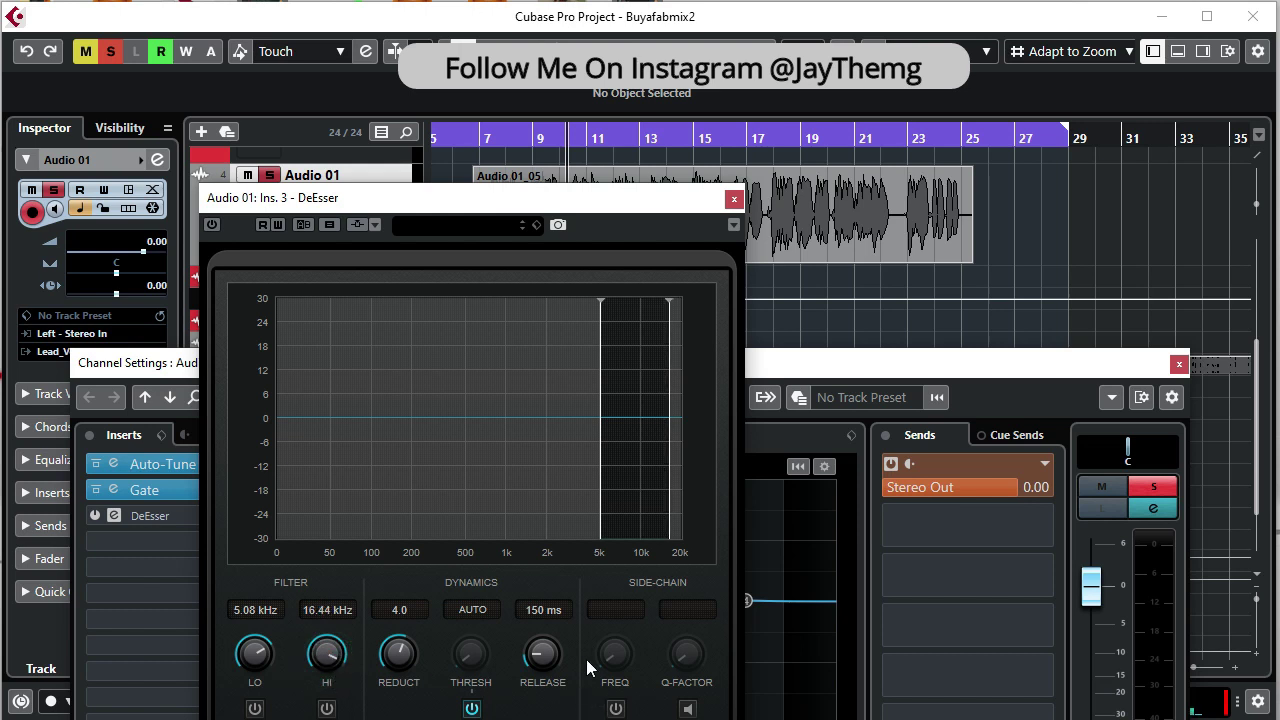
click(211, 225)
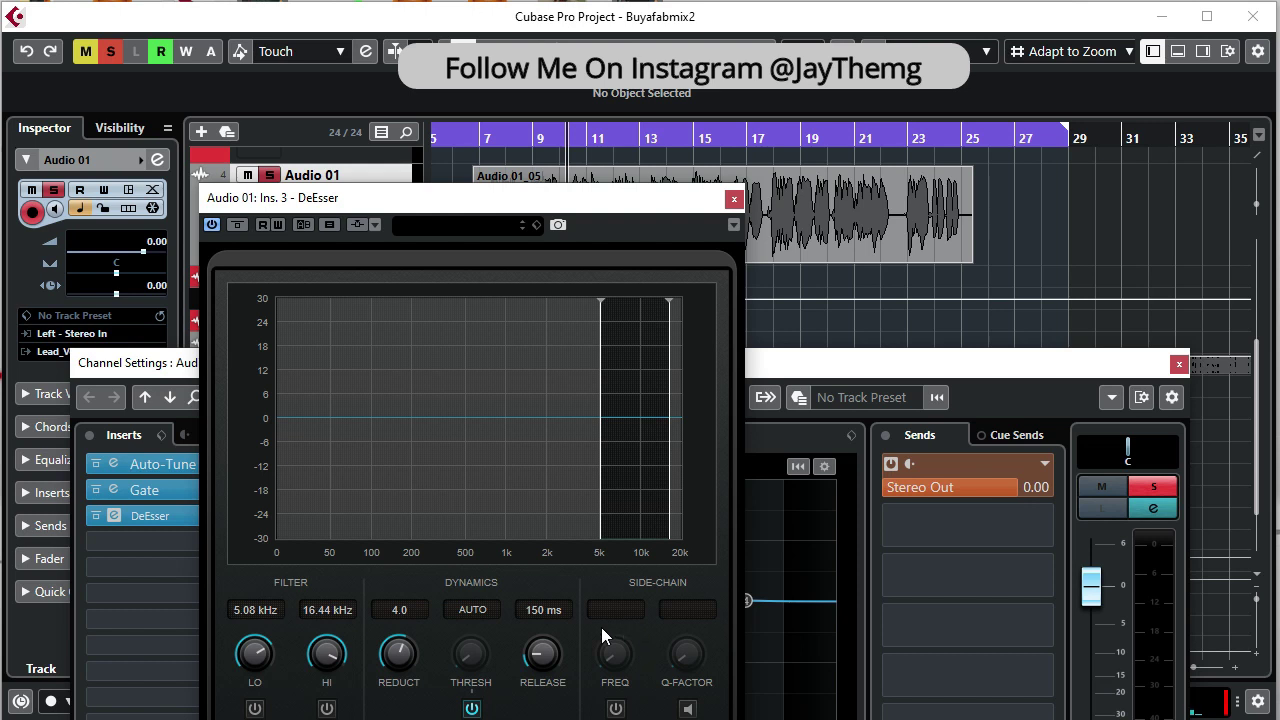
key(space)
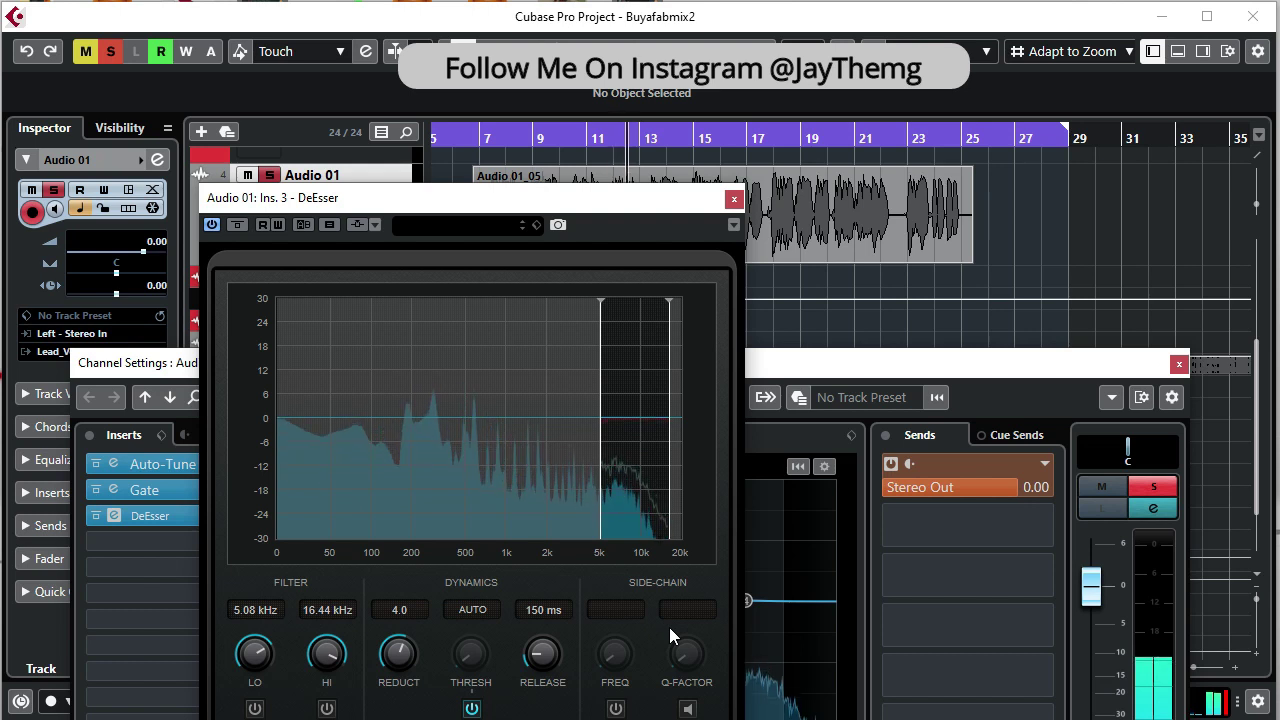
key(space)
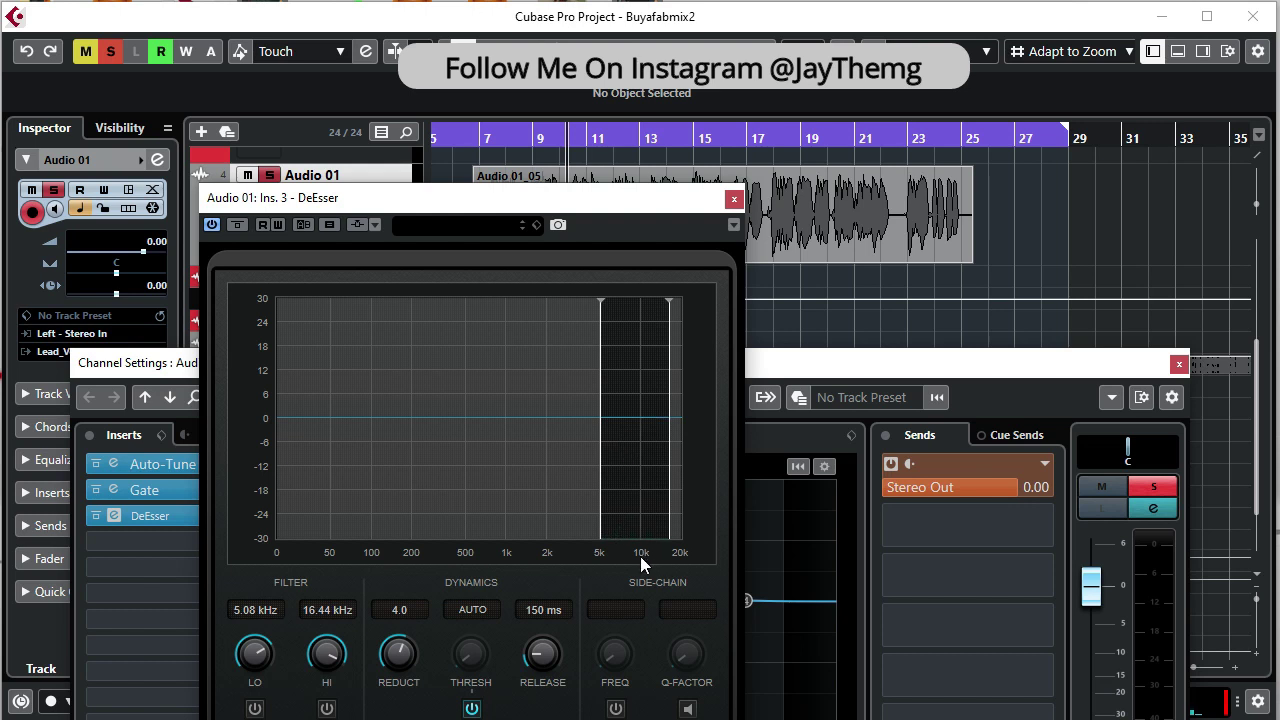
Step: Tune the DeEsser reduction by ear, ending at 5.7, with release at 130 ms
drag(399, 663, 395, 651)
drag(398, 665, 470, 708)
drag(546, 657, 540, 660)
drag(407, 650, 410, 553)
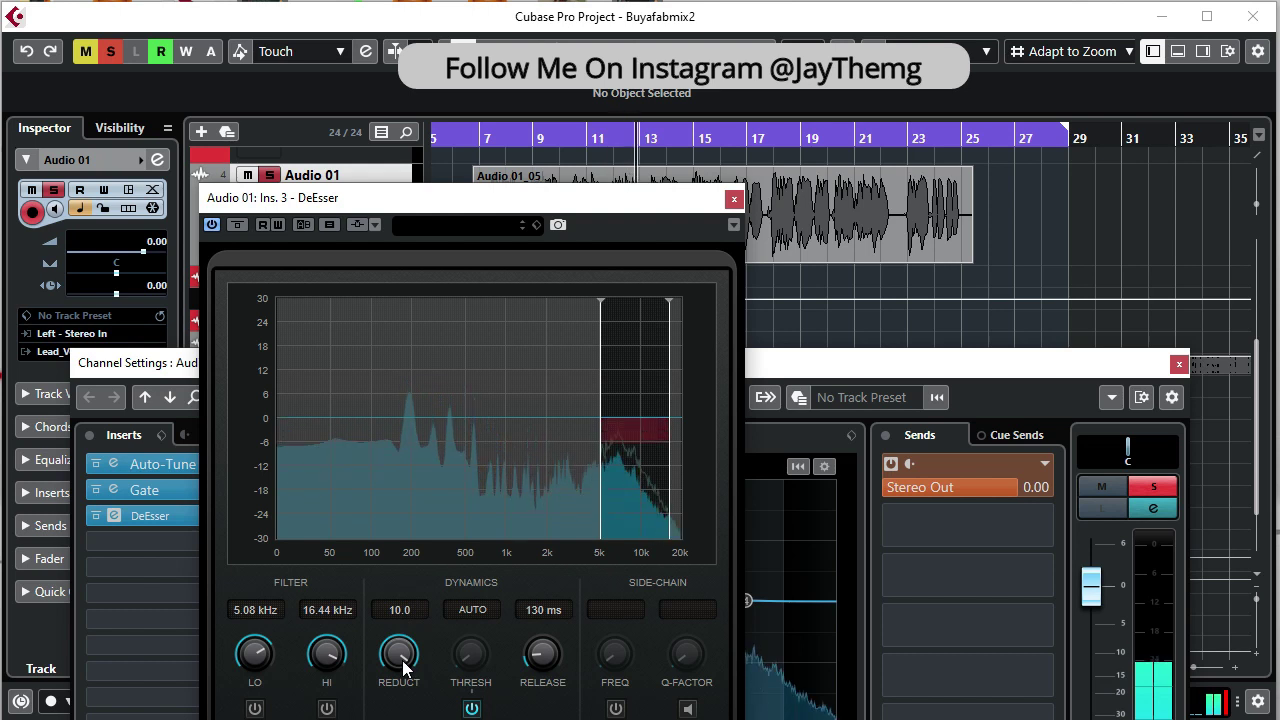
drag(408, 694, 408, 719)
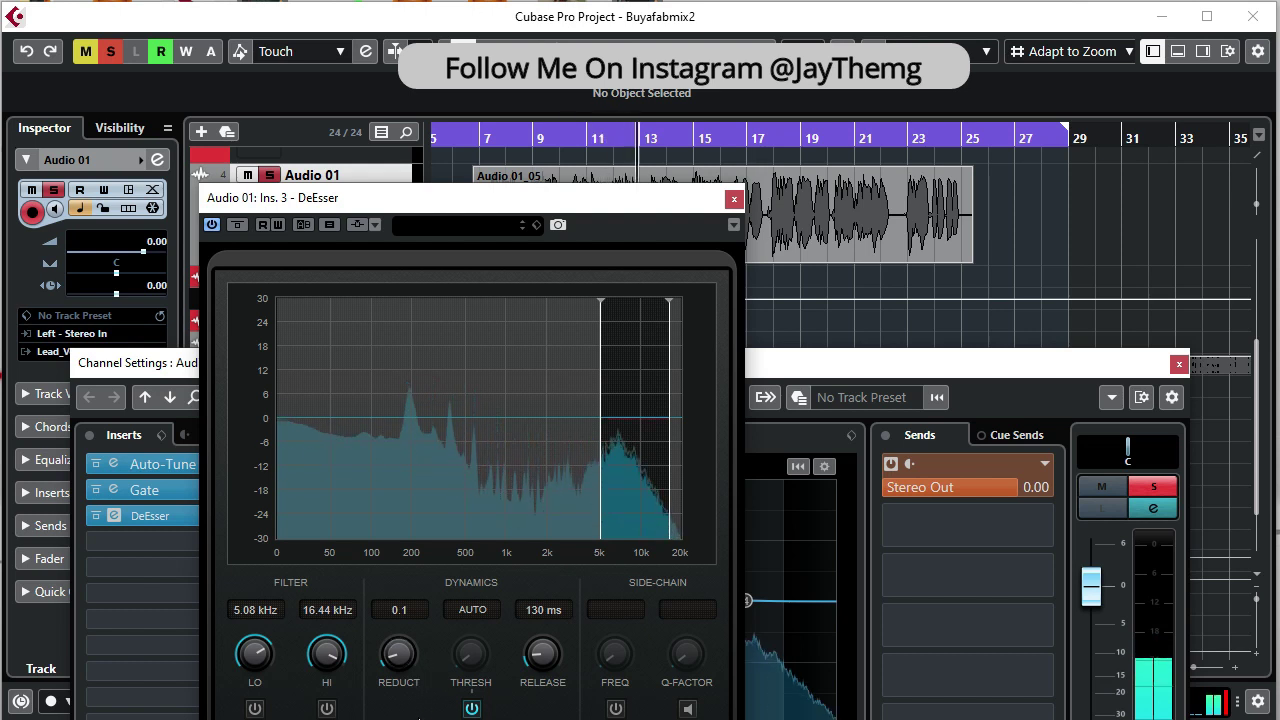
drag(398, 672, 425, 570)
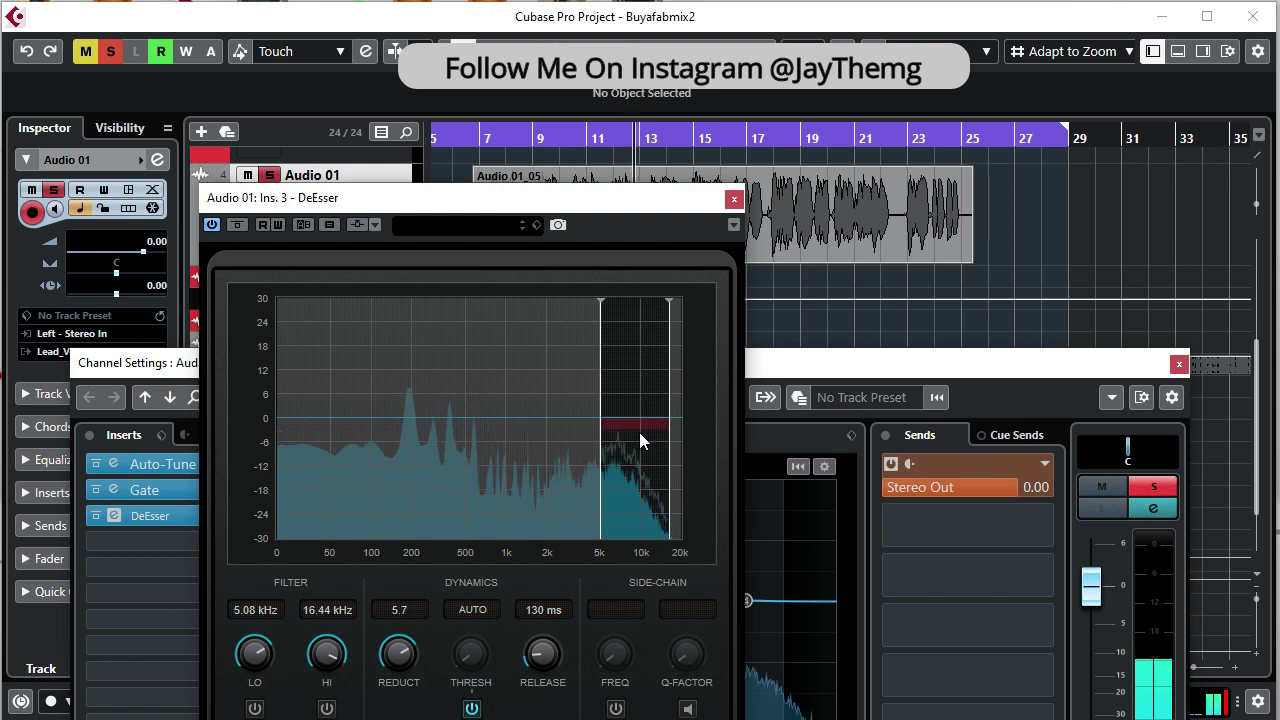
key(space)
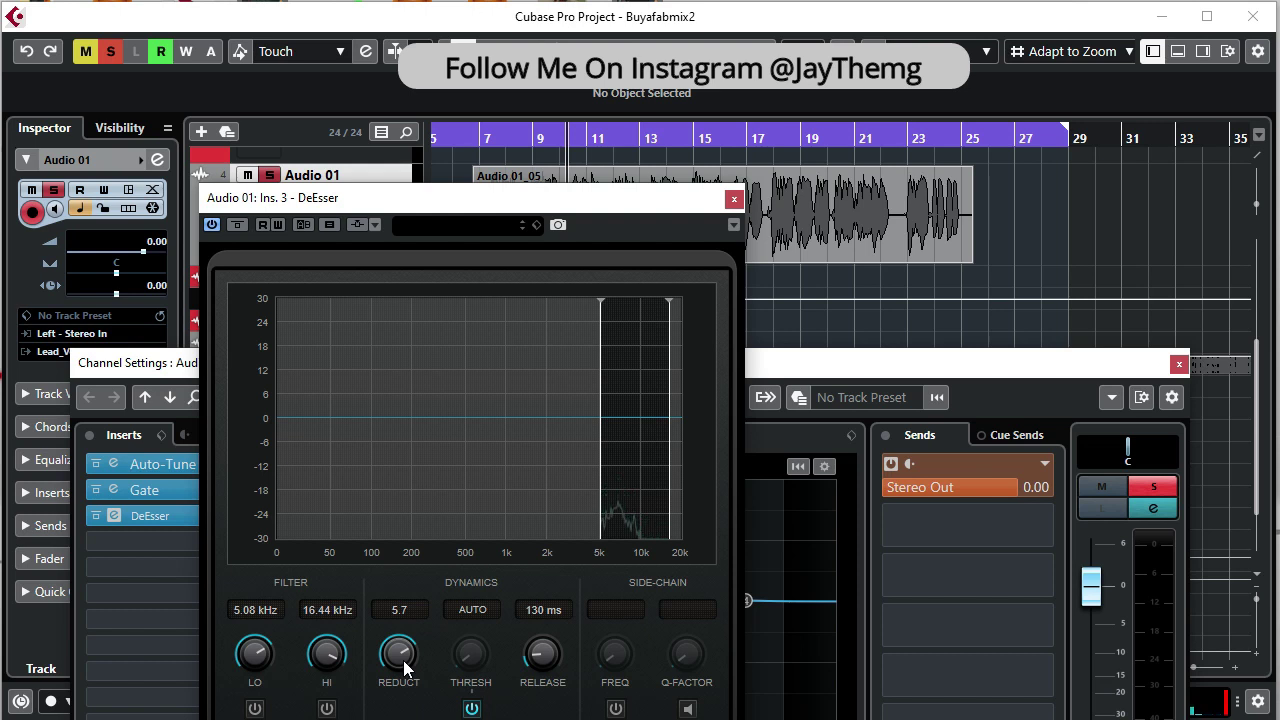
Step: Enable the DeEsser side-chain filter and set it to 5.31 kHz with Q-factor 6.7
key(space)
scroll(403, 660, down, 4)
click(615, 708)
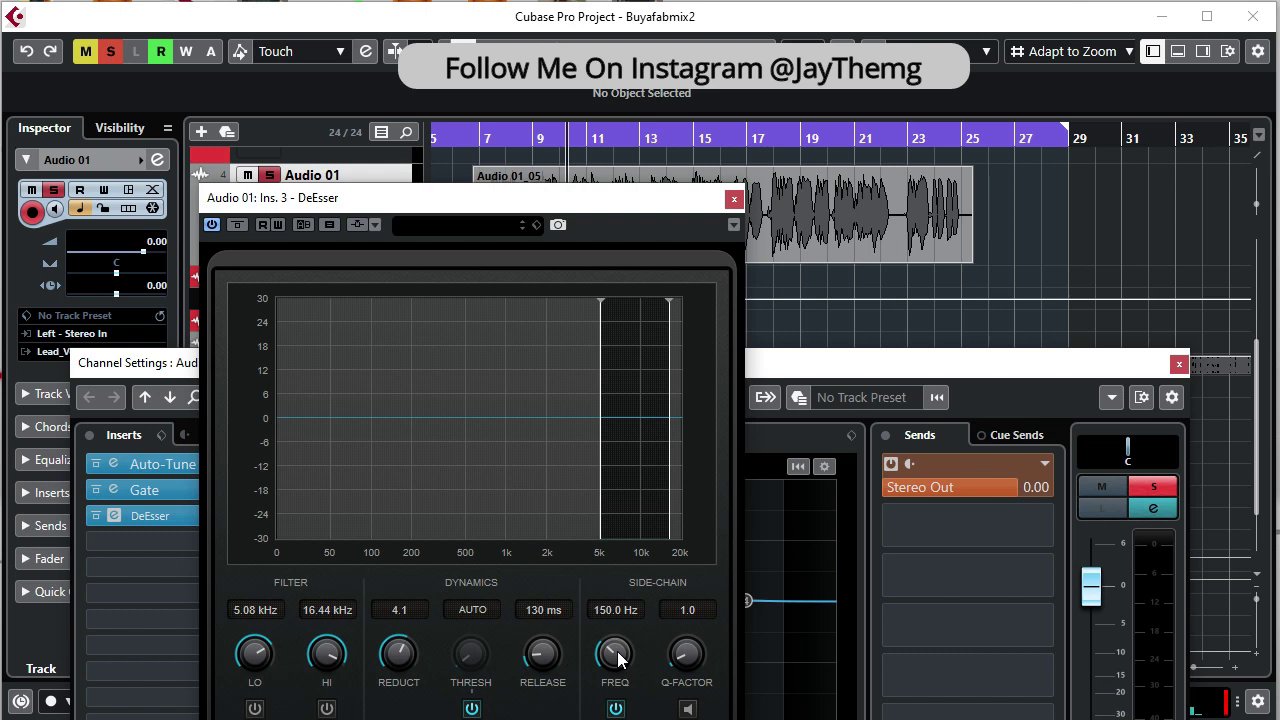
drag(618, 657, 620, 638)
key(space)
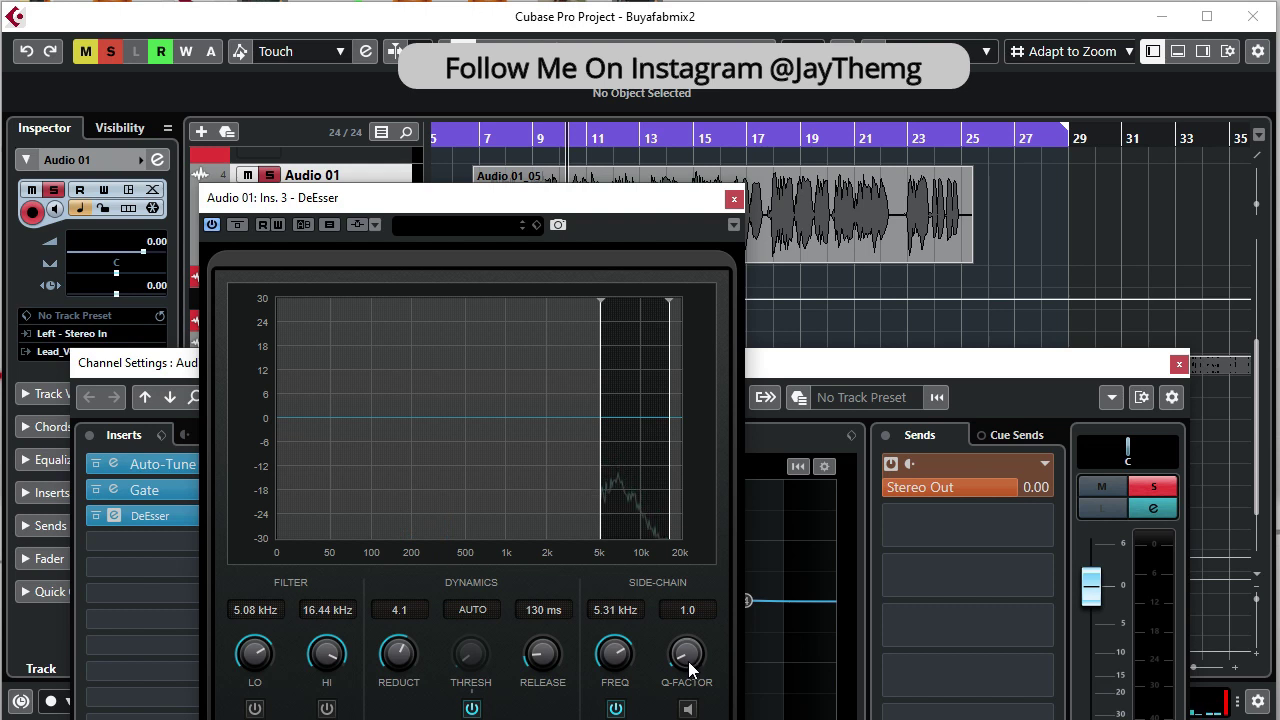
drag(686, 657, 694, 591)
drag(679, 652, 684, 620)
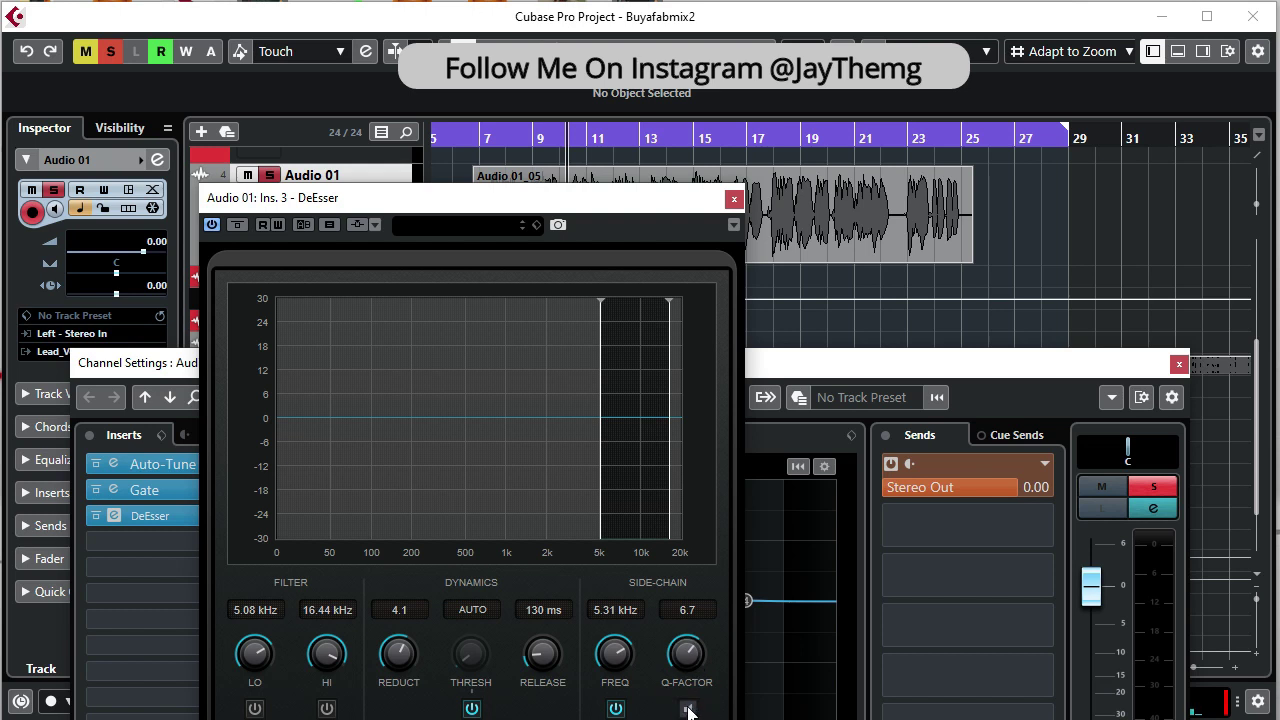
Step: Listen to the side-chain alone and retune it to 6.87 kHz with Q-factor 10.0
click(688, 708)
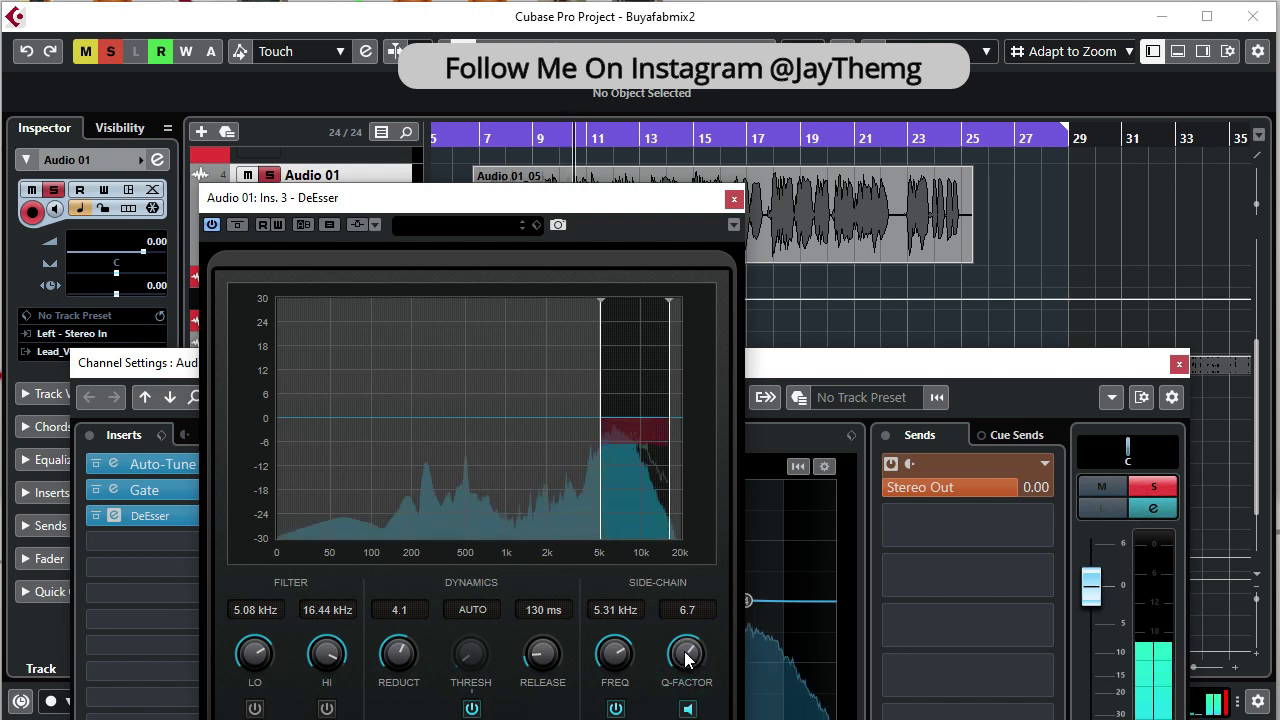
drag(686, 663, 686, 698)
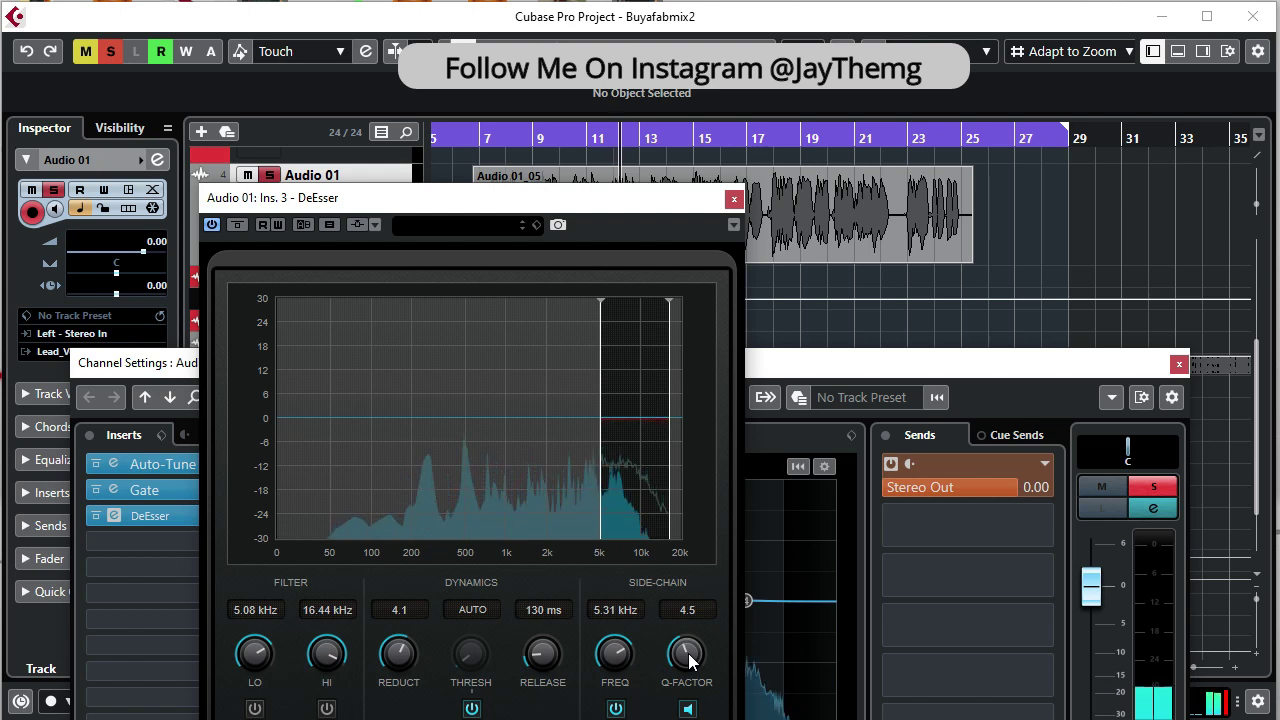
drag(689, 660, 703, 518)
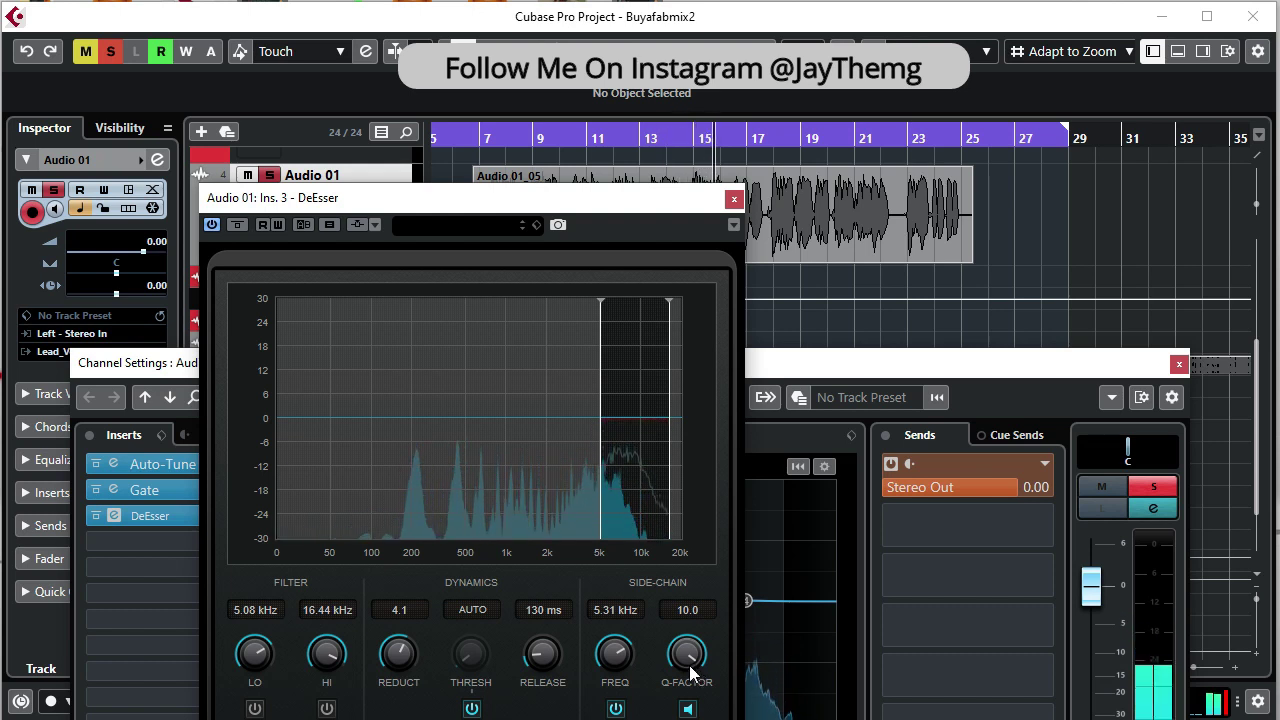
mouse_move(615, 655)
mouse_down()
mouse_move(613, 679)
mouse_move(621, 617)
mouse_move(613, 659)
mouse_up()
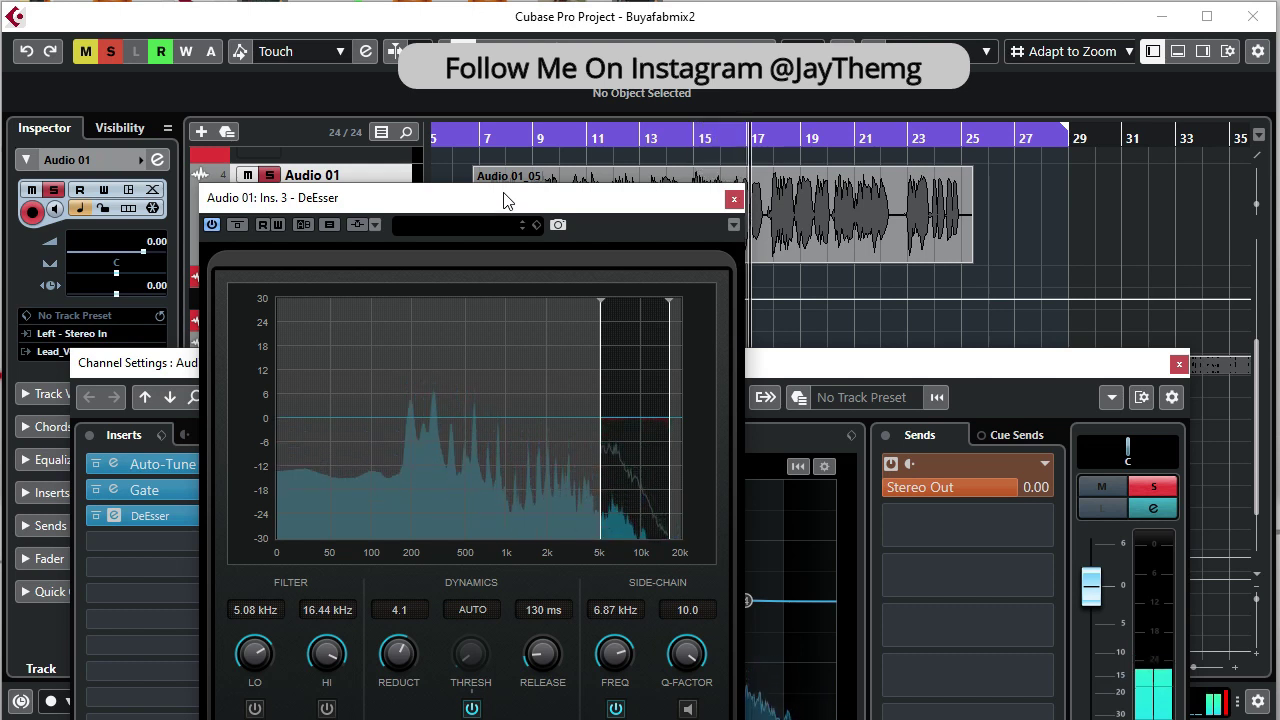
Step: Stop the Audio 01 vocal playback with Space
key(space)
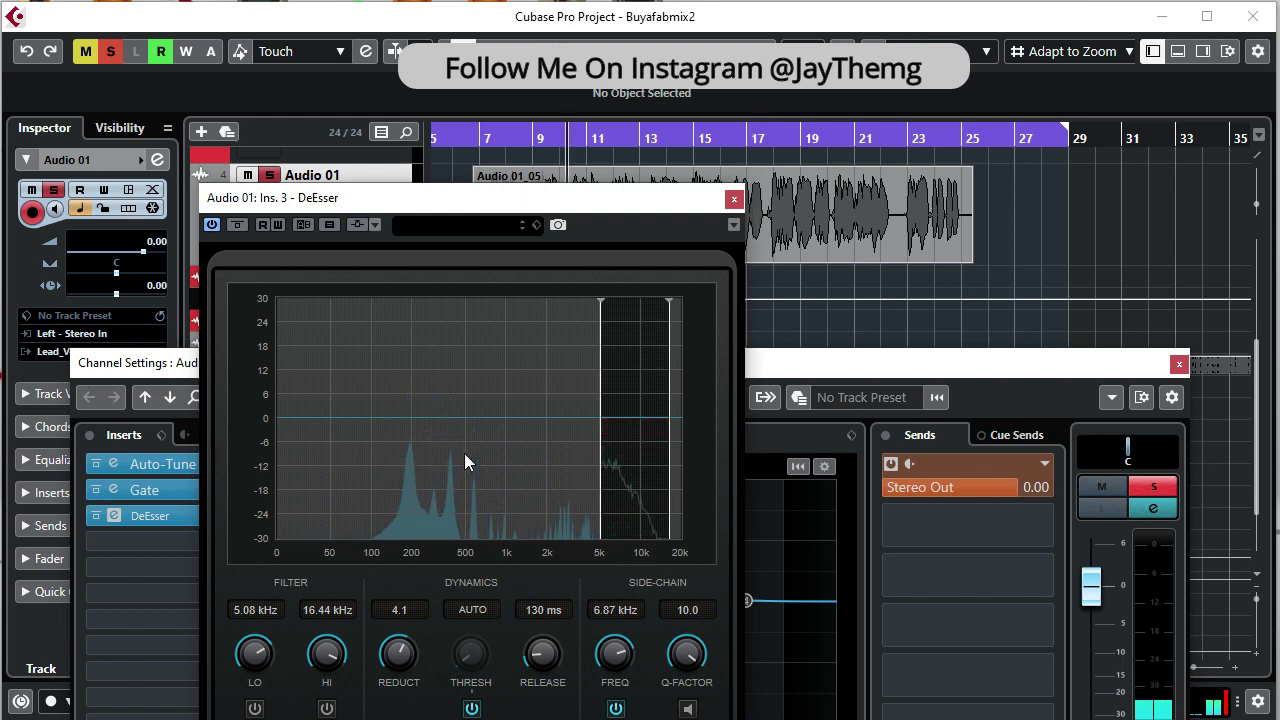